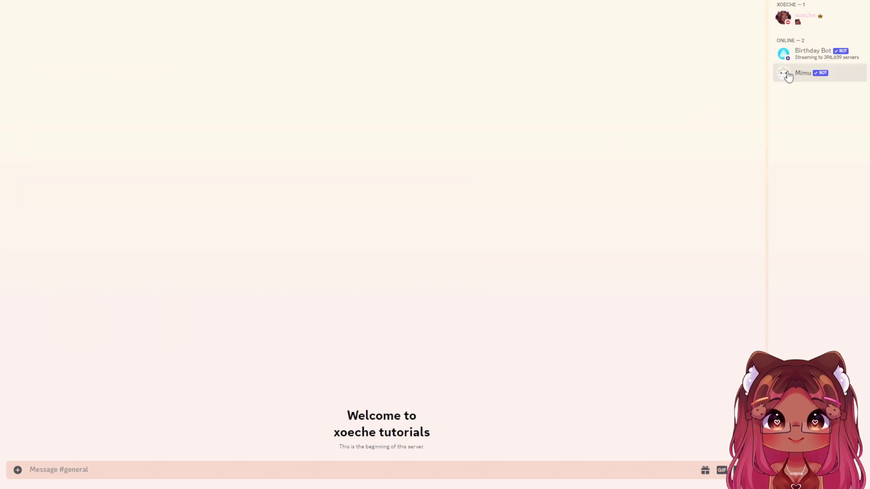
Set #general as the channel for Birthday celebration messages with Birthday Bot's /edit channel command.
{"action": "left_click", "coordinate": [800, 54]}
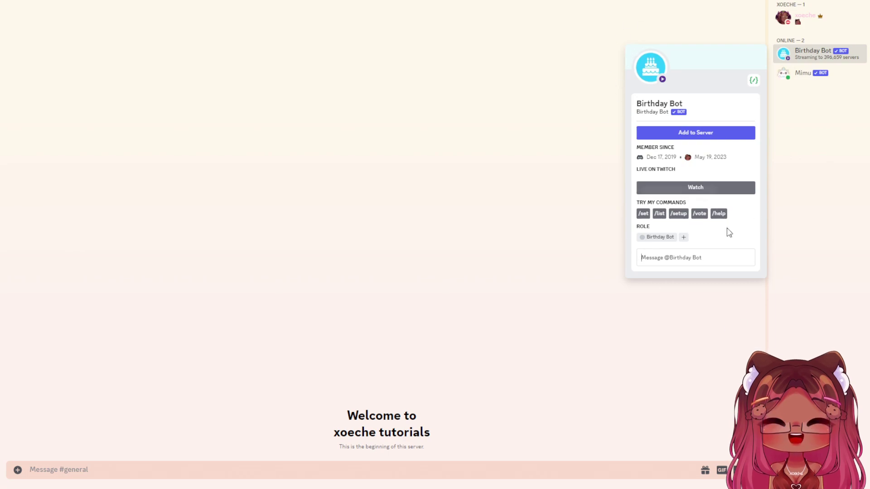
{"action": "left_click", "coordinate": [457, 144]}
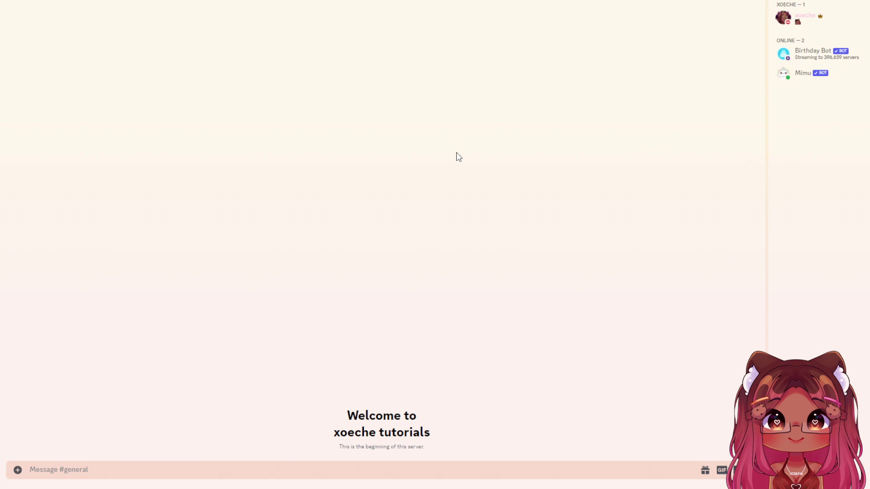
{"action": "type", "text": "/"}
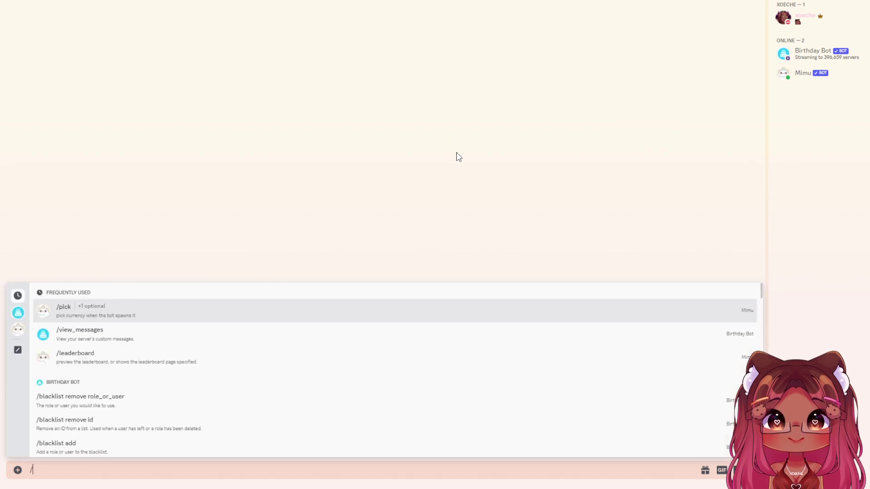
{"action": "type", "text": "chann"}
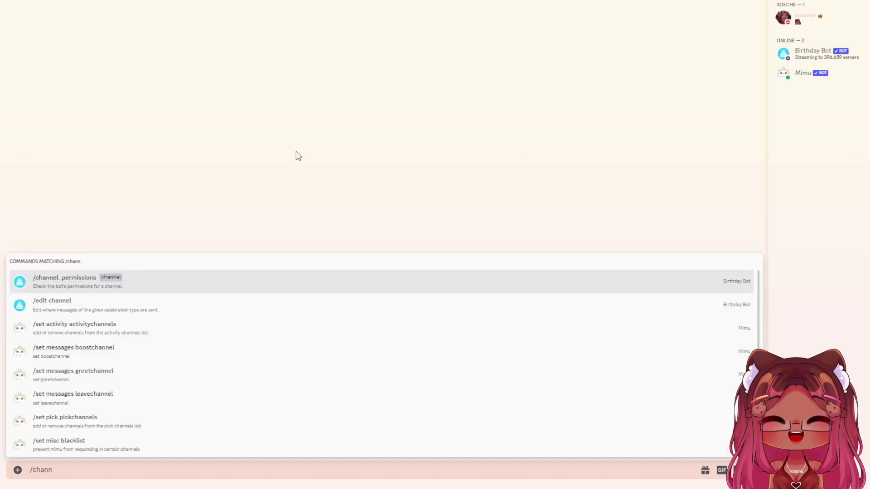
{"action": "left_click", "coordinate": [170, 301]}
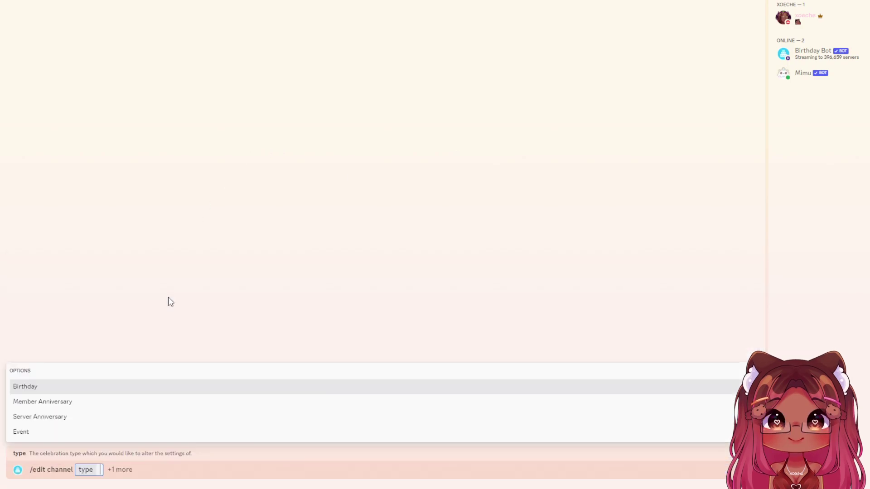
{"action": "left_click", "coordinate": [32, 388]}
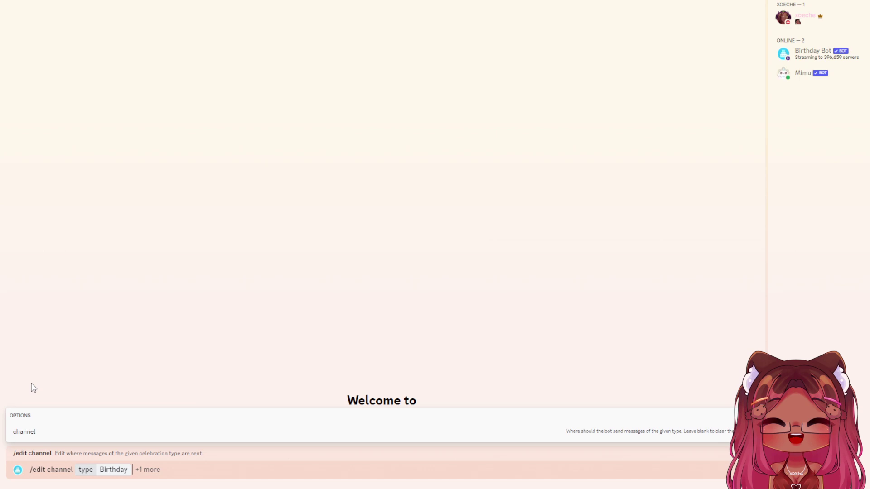
{"action": "left_click", "coordinate": [31, 432]}
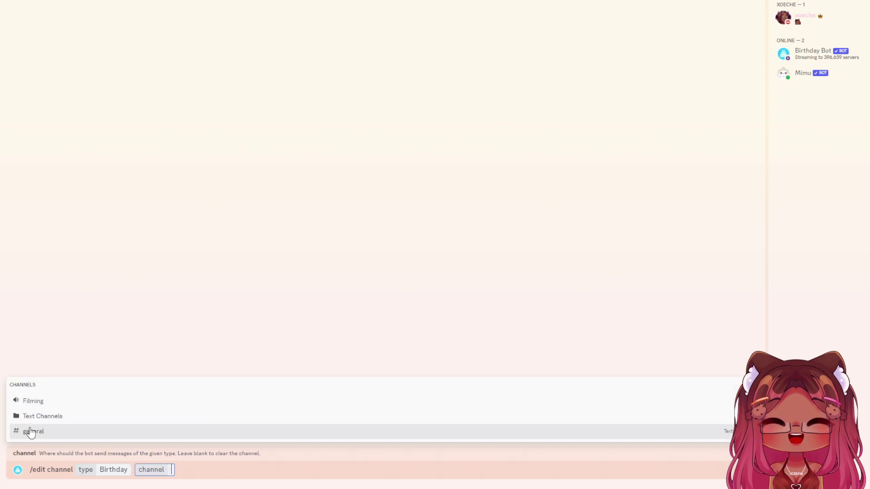
{"action": "left_click", "coordinate": [64, 437]}
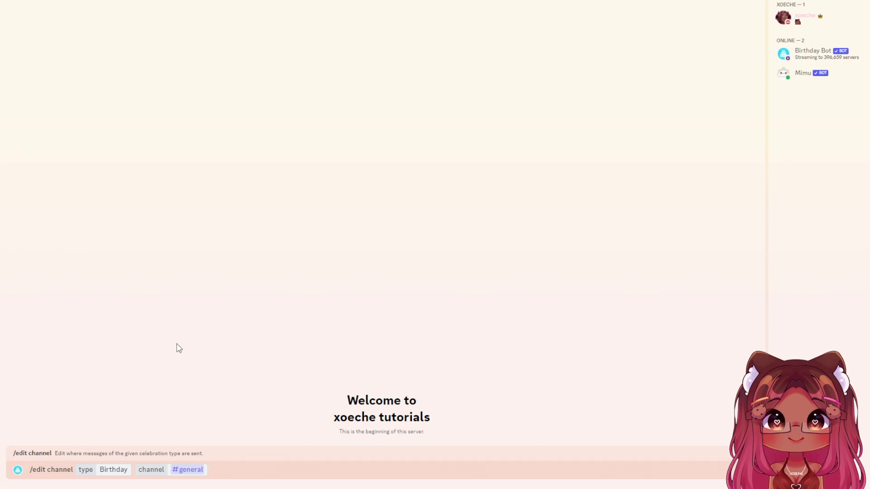
{"action": "key", "text": "Return"}
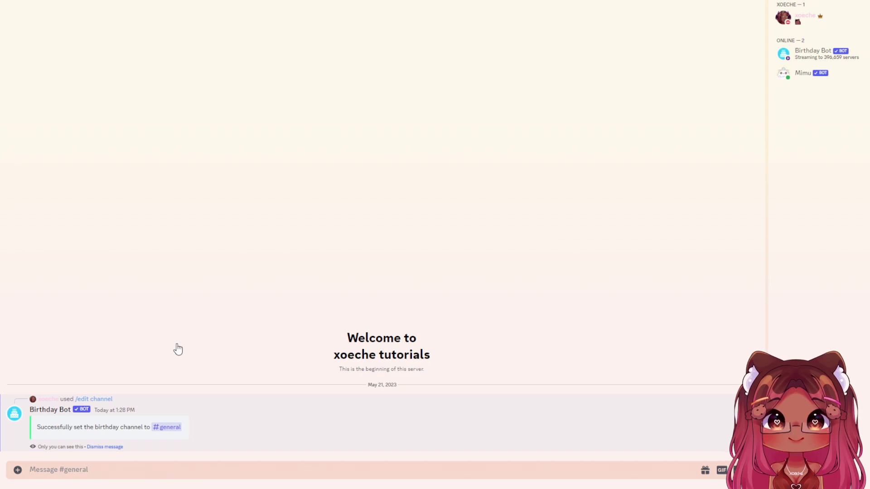
{"action": "type", "text": "/role"}
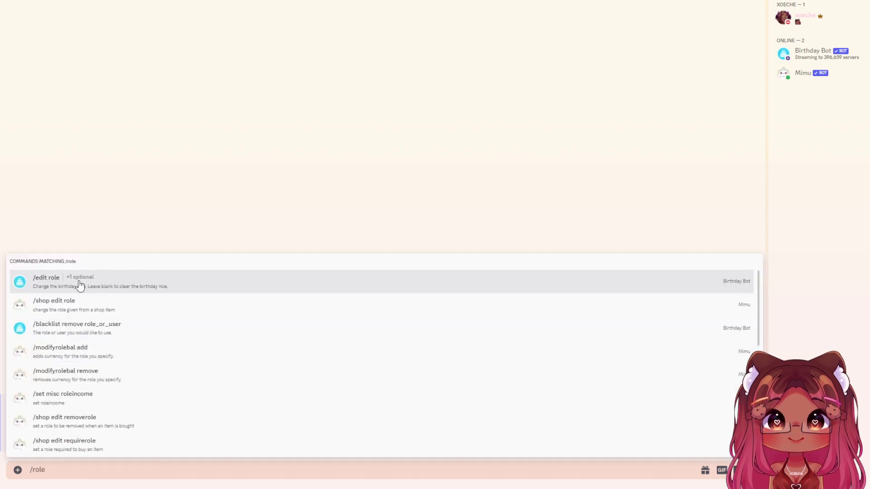
{"action": "left_click", "coordinate": [53, 287]}
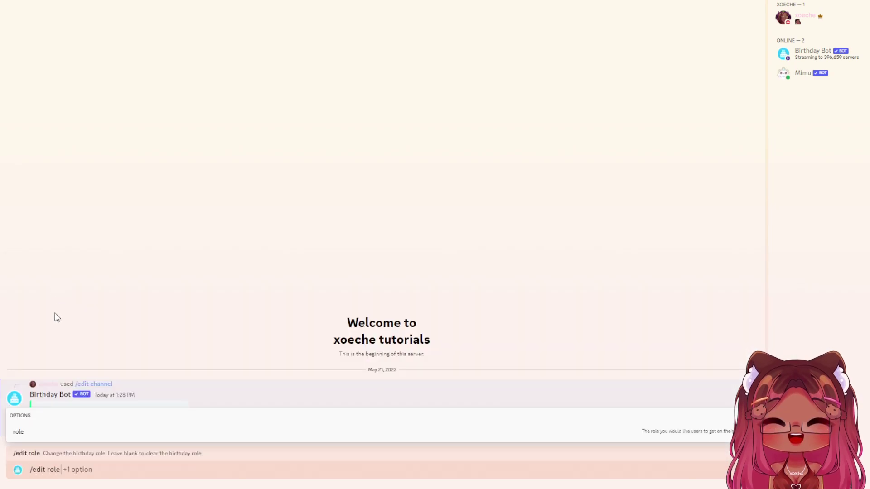
{"action": "left_click", "coordinate": [47, 434]}
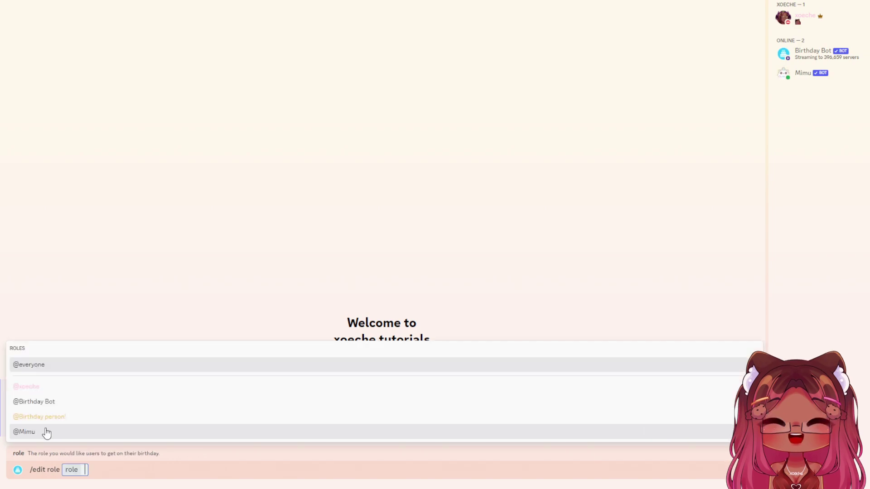
{"action": "left_click", "coordinate": [53, 418]}
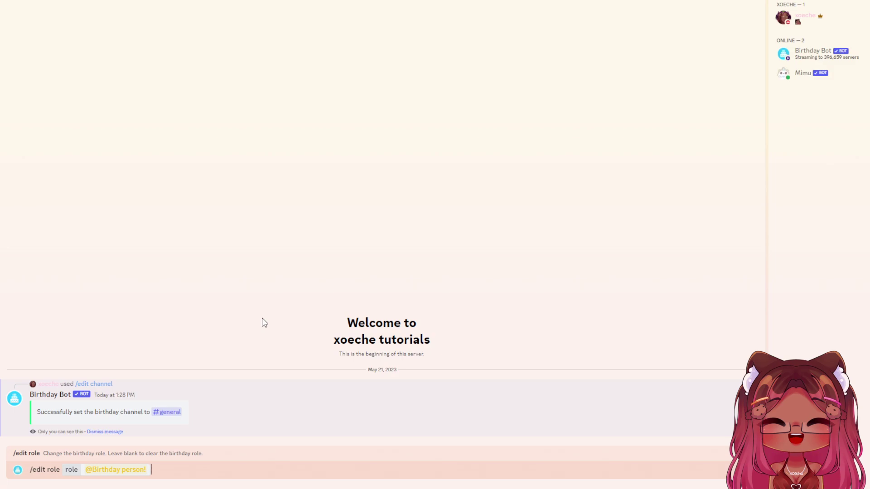
{"action": "key", "text": "Return"}
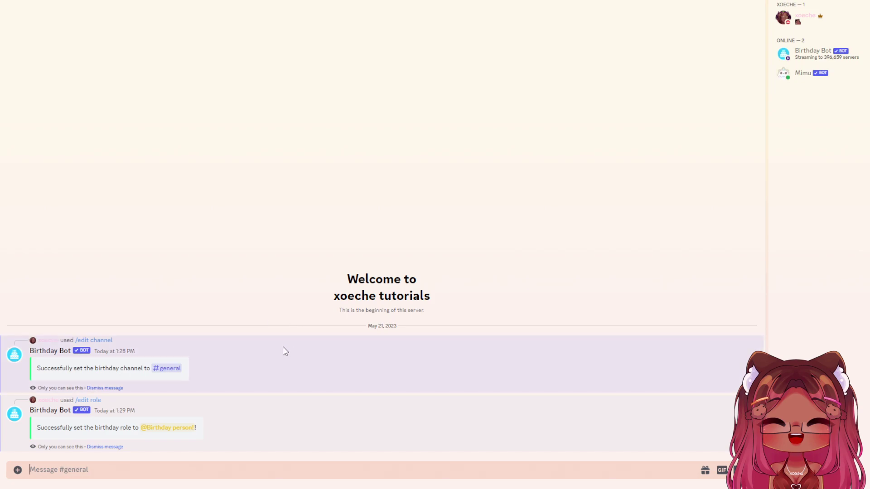
Compose a /message add command of type Birthday with the message text "Happy birthday {users}".
{"action": "type", "text": "/"}
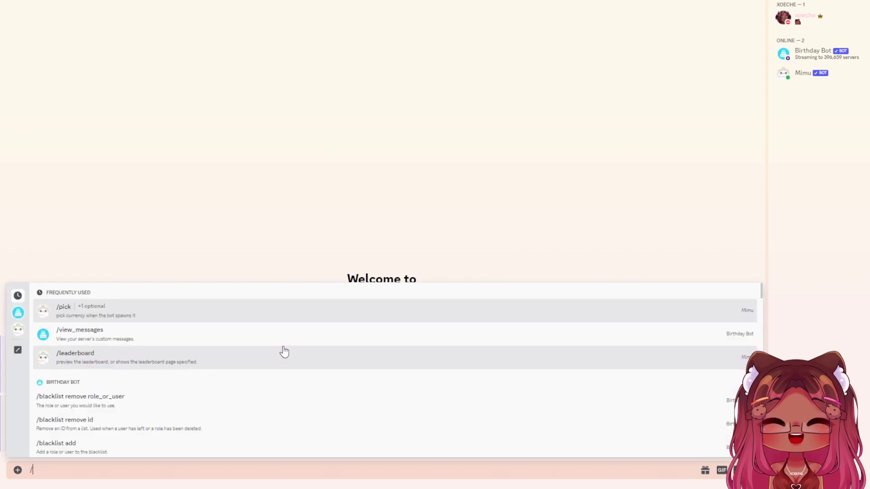
{"action": "type", "text": "c"}
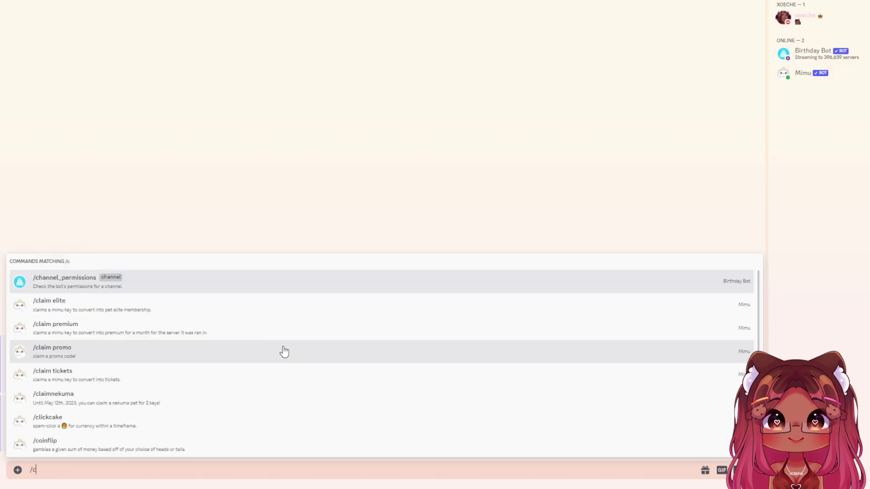
{"action": "key", "text": "BackSpace"}
{"action": "type", "text": "me"}
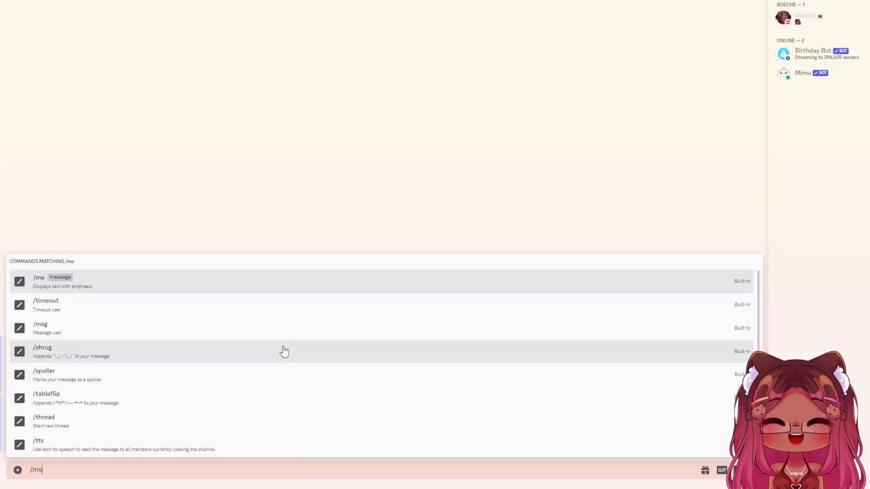
{"action": "left_click", "coordinate": [136, 289]}
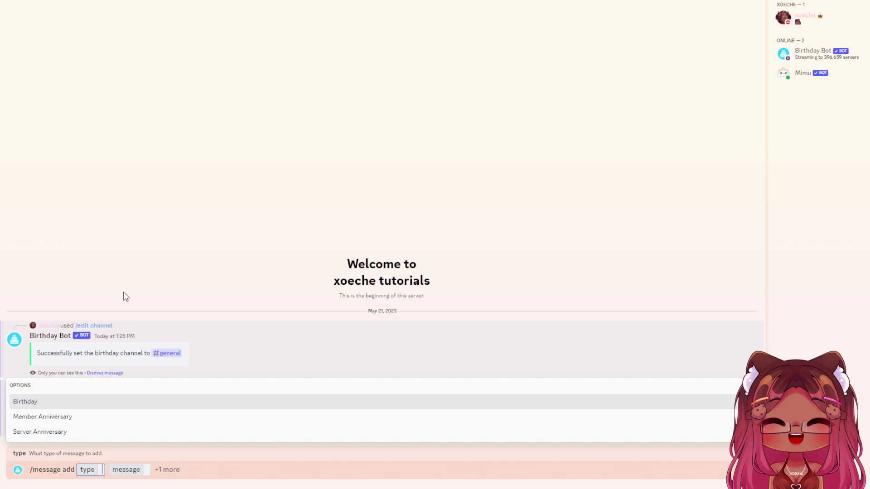
{"action": "left_click", "coordinate": [55, 405]}
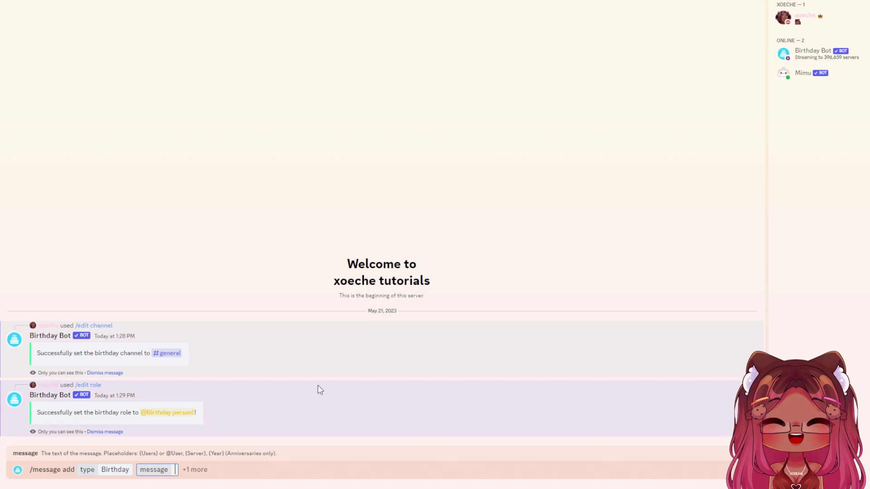
{"action": "type", "text": "Ha"}
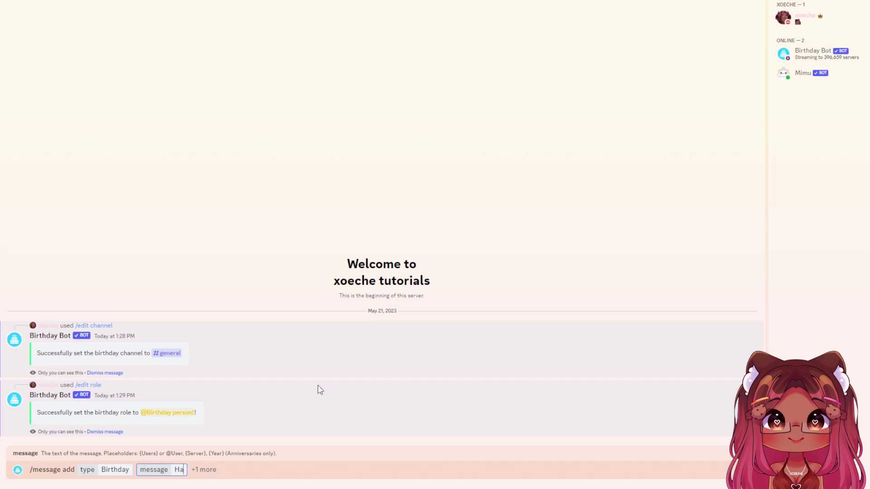
{"action": "type", "text": "ppy birthd"}
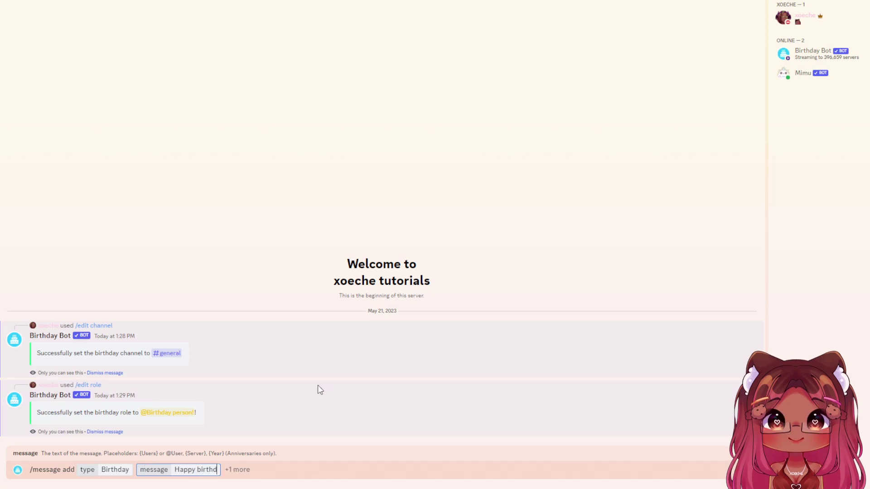
{"action": "type", "text": "ay {u"}
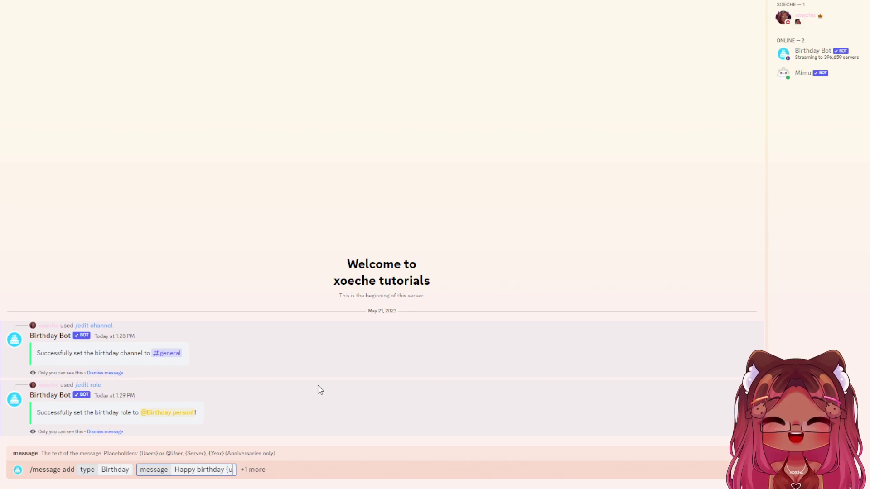
{"action": "type", "text": "sers"}
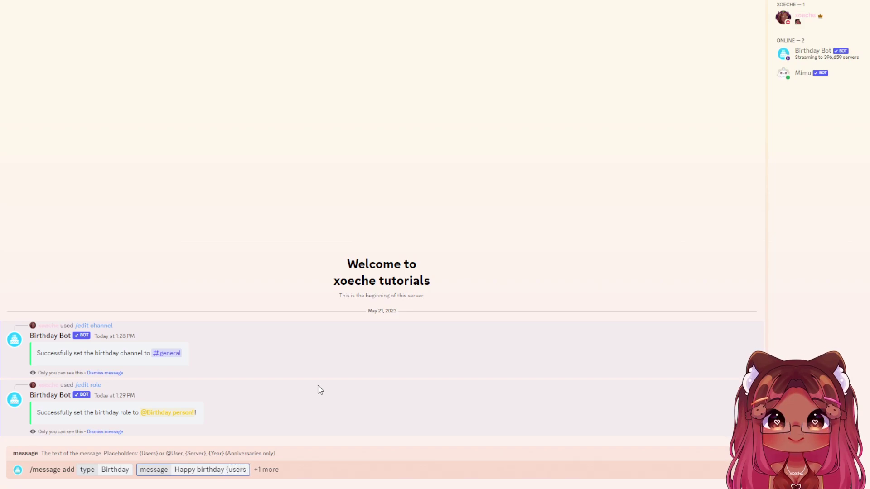
{"action": "type", "text": "}"}
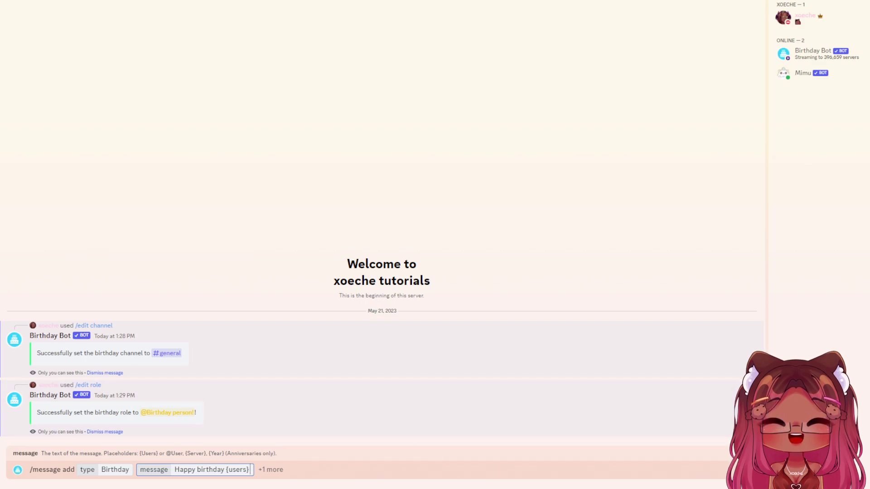
Add the birthday cake emoji from the Food category at the end of the message text.
{"action": "left_click", "coordinate": [748, 470]}
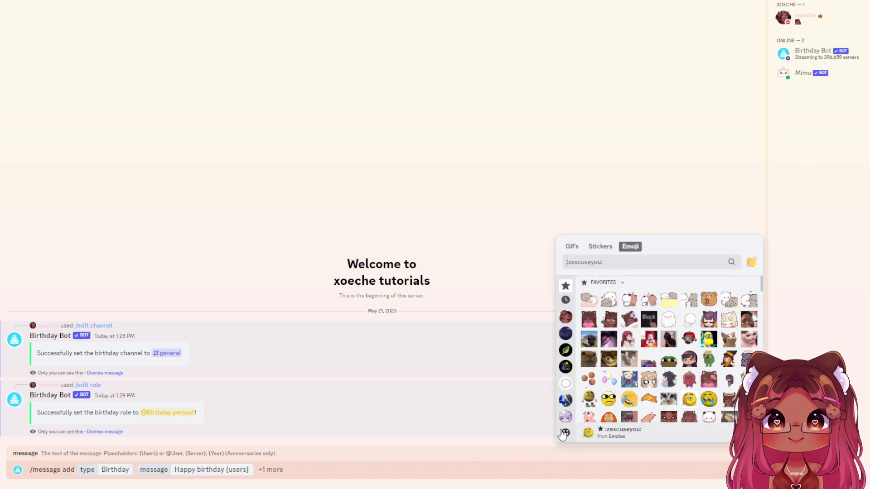
{"action": "left_click", "coordinate": [566, 433]}
{"action": "left_click", "coordinate": [565, 361]}
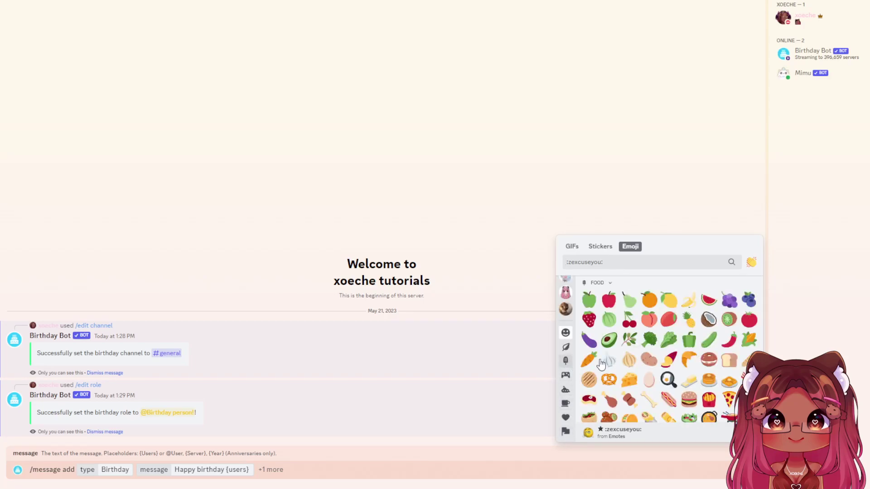
{"action": "scroll", "coordinate": [711, 365], "scroll_direction": "down", "scroll_amount": 3}
{"action": "scroll", "coordinate": [711, 365], "scroll_direction": "down", "scroll_amount": 2}
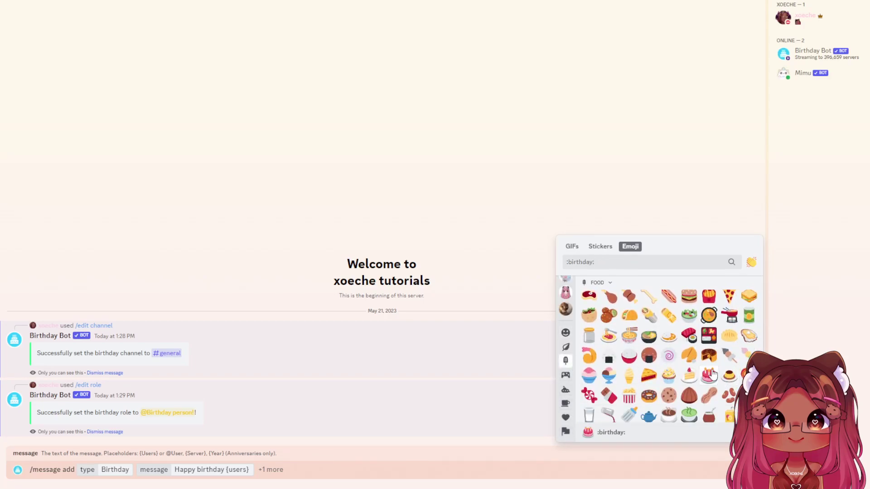
{"action": "left_click", "coordinate": [711, 365]}
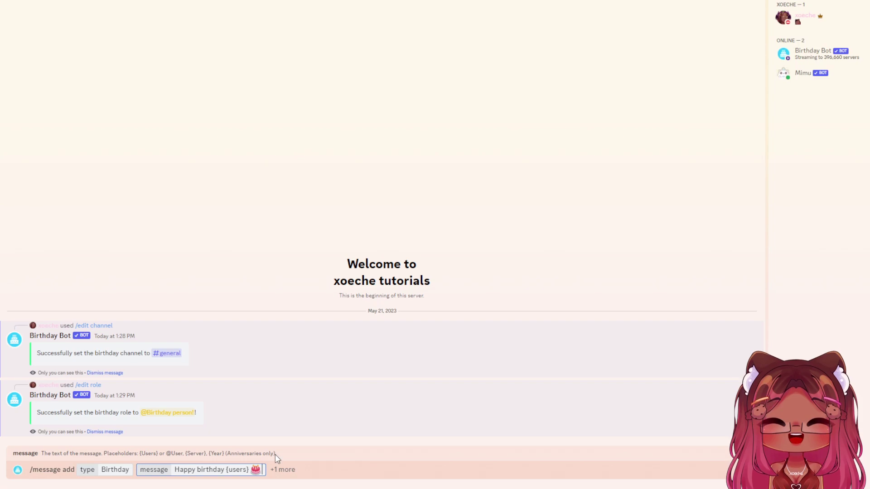
{"action": "type", "text": "https://i.imgur.com/2Wjbvyz.png"}
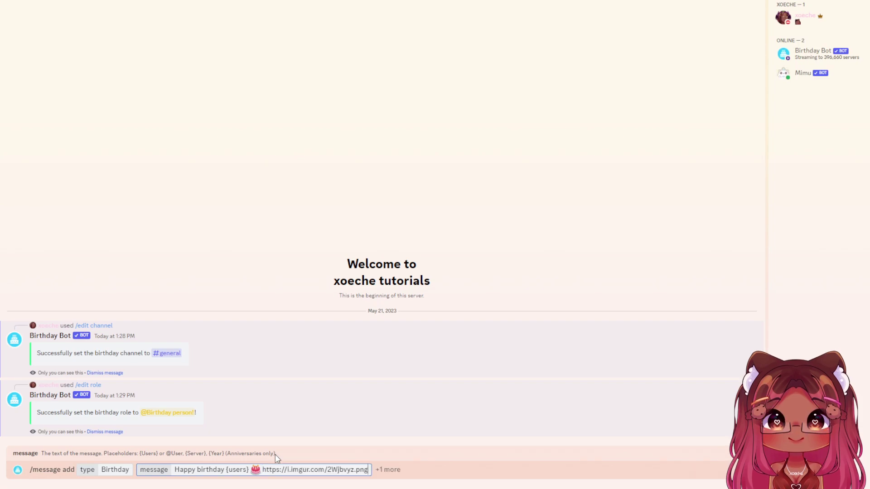
{"action": "key", "text": "Return"}
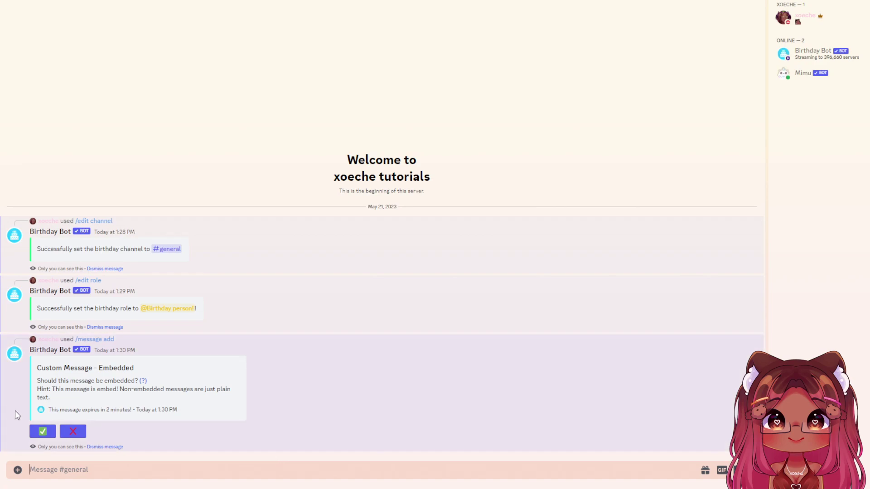
{"action": "left_click", "coordinate": [79, 433]}
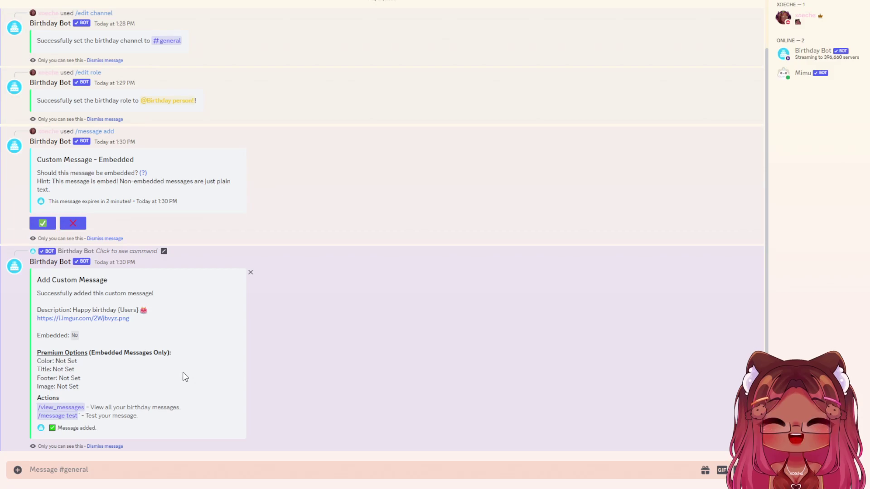
Run Birthday Bot's /map command to get the time zone map.
{"action": "type", "text": "/"}
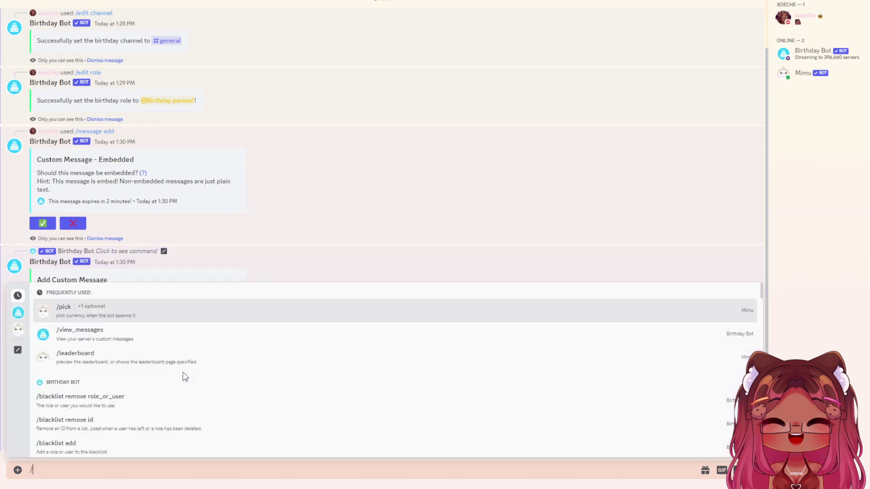
{"action": "type", "text": "map"}
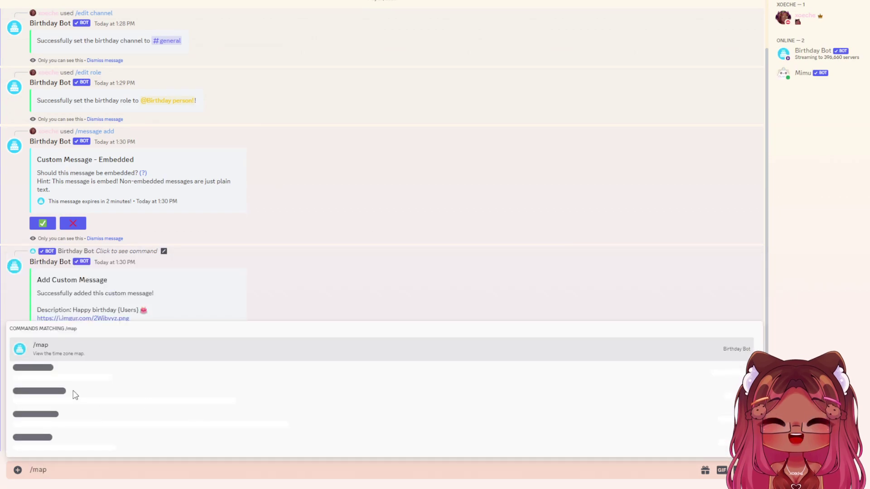
{"action": "left_click", "coordinate": [43, 451]}
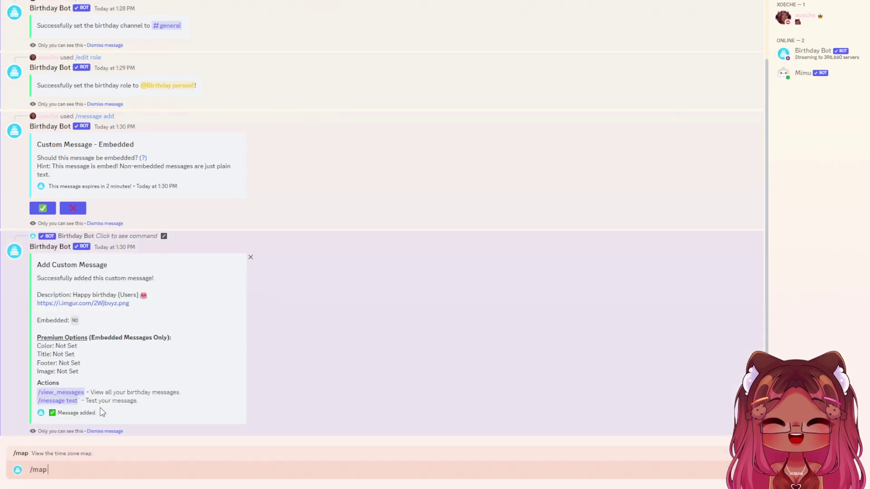
{"action": "key", "text": "Return"}
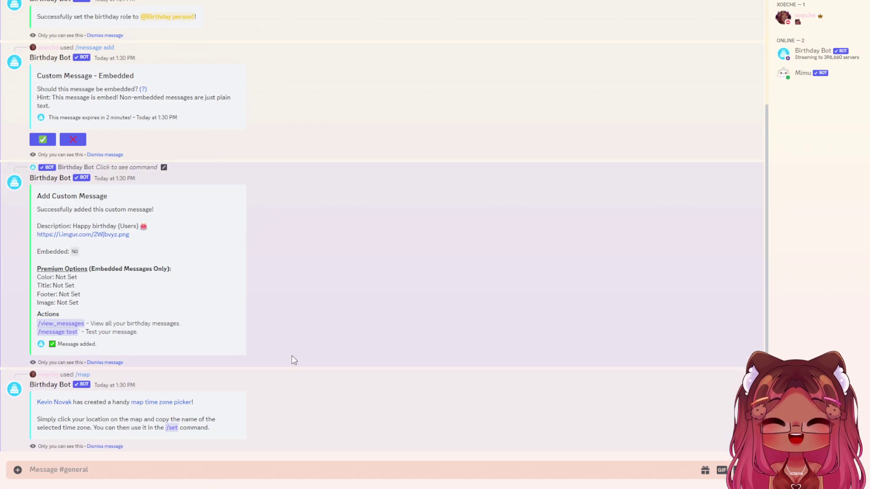
Start Birthday Bot's /set command and fill in its date option with the birthday's month and day.
{"action": "type", "text": "/set"}
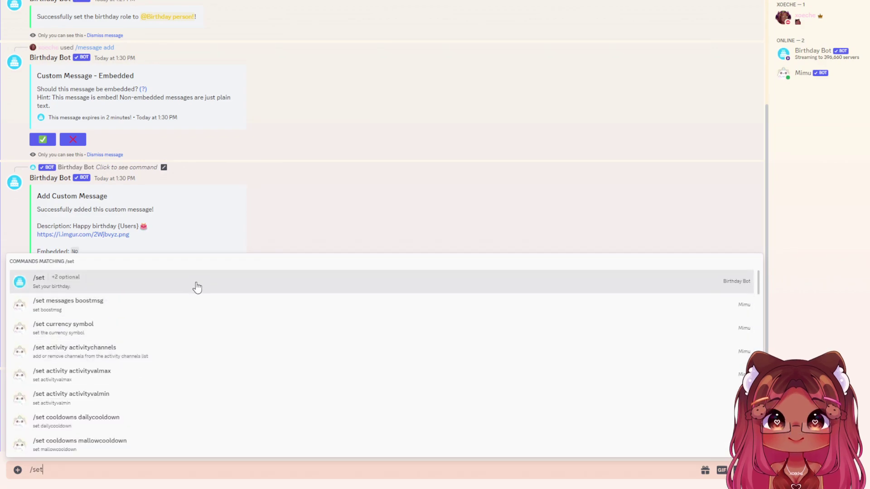
{"action": "left_click", "coordinate": [197, 288]}
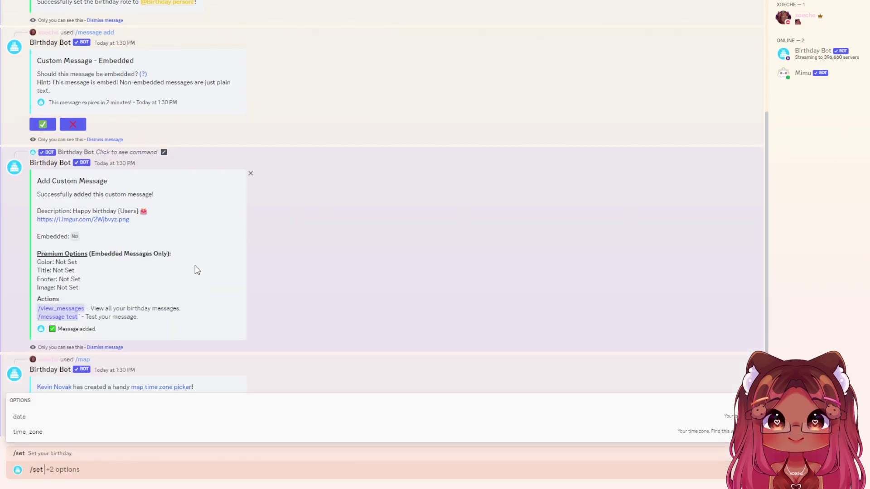
{"action": "left_click", "coordinate": [55, 417]}
{"action": "type", "text": "May"}
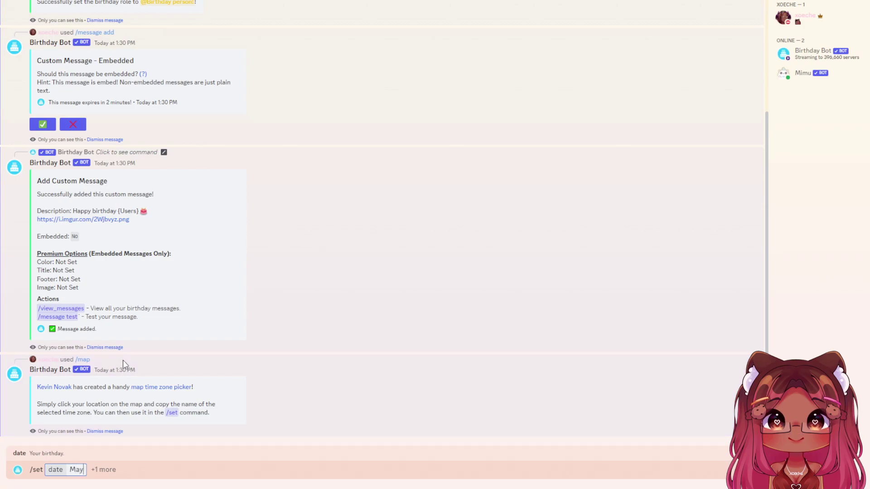
{"action": "type", "text": " 13th"}
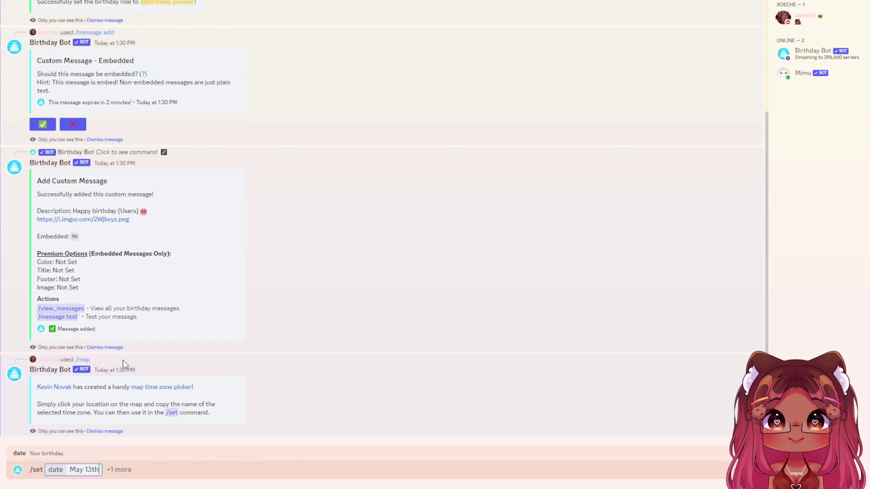
{"action": "key", "text": "Tab"}
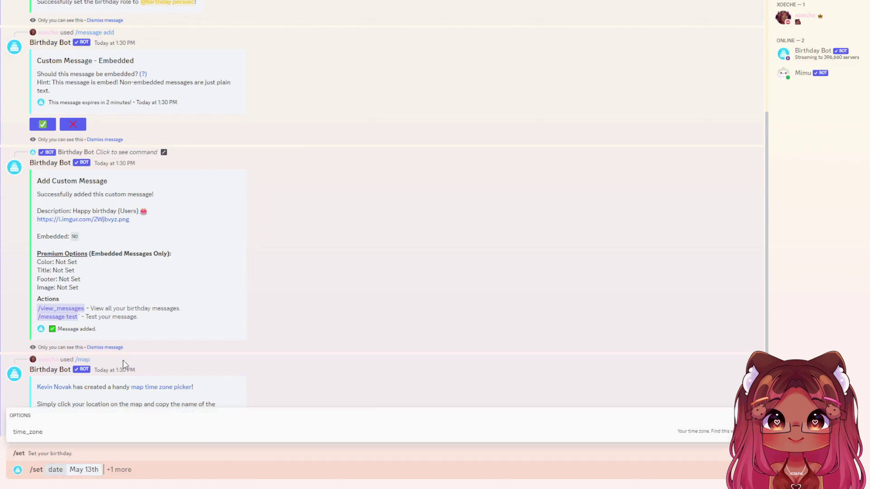
Add the time zone America/New_York to the /set command, submit it and confirm the birthday information.
{"action": "left_click", "coordinate": [20, 431]}
{"action": "scroll", "coordinate": [74, 266], "scroll_direction": "down", "scroll_amount": 5}
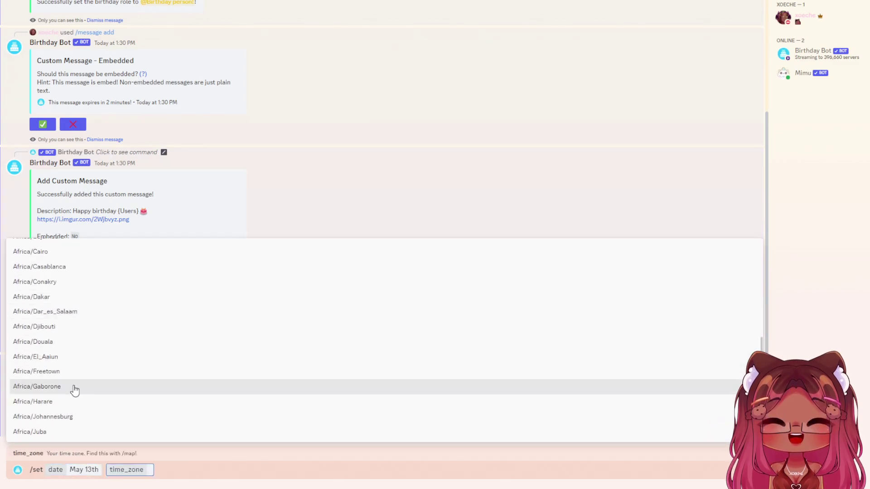
{"action": "scroll", "coordinate": [74, 380], "scroll_direction": "up", "scroll_amount": 5}
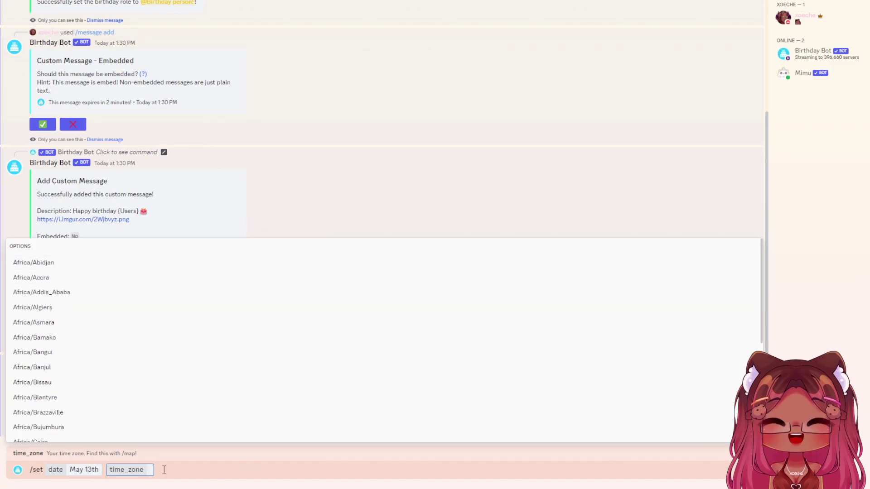
{"action": "type", "text": "America/New_York"}
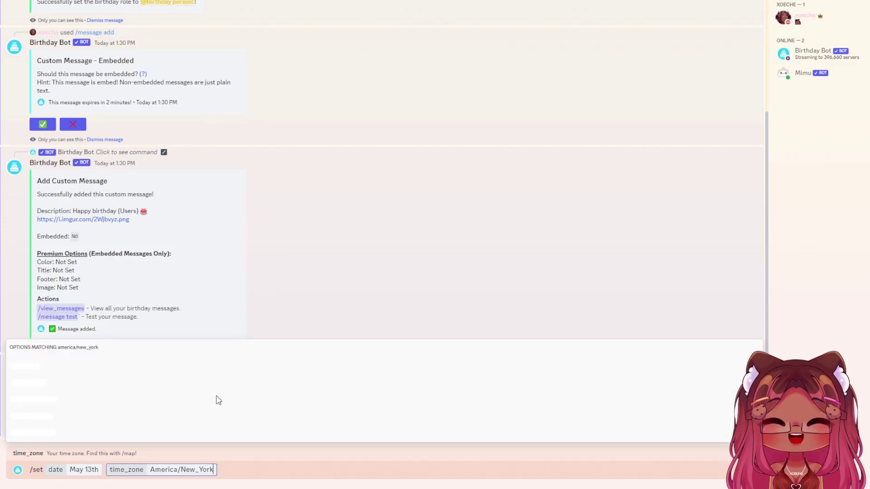
{"action": "left_click", "coordinate": [134, 436]}
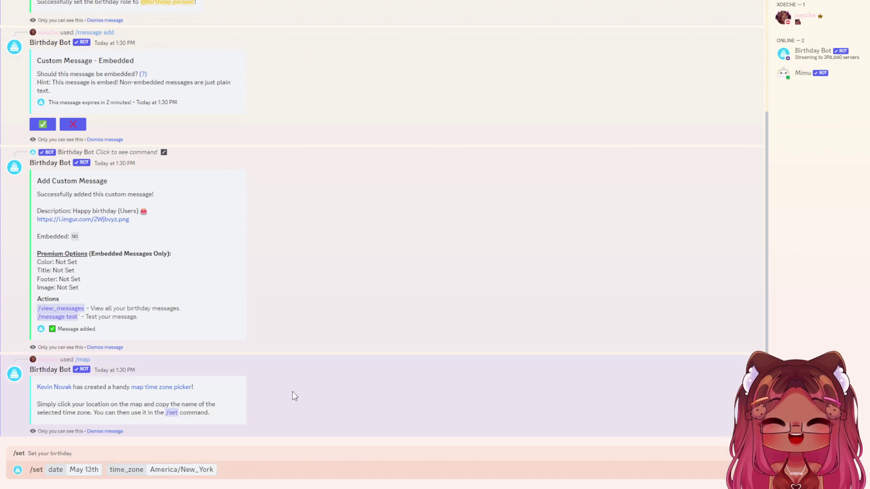
{"action": "key", "text": "Return"}
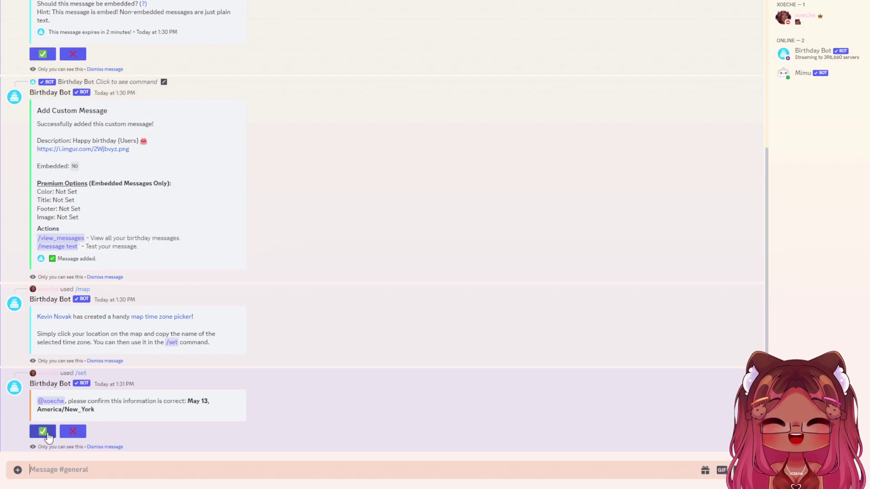
{"action": "left_click", "coordinate": [47, 434]}
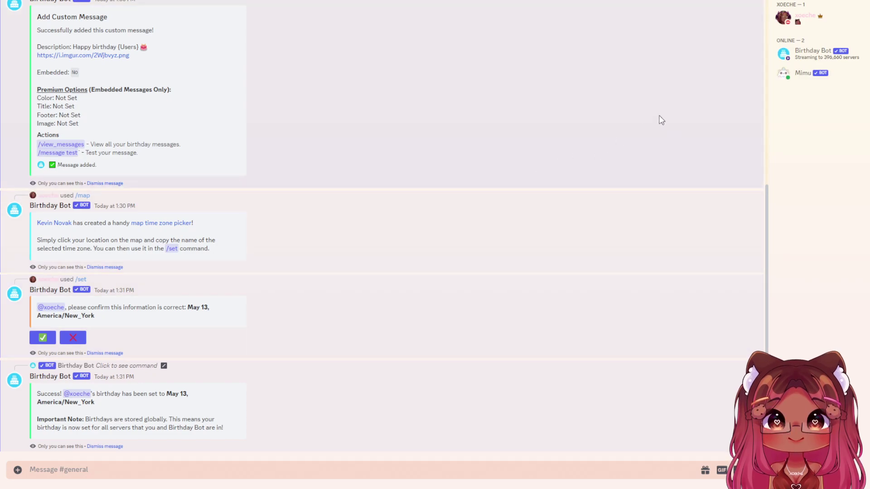
Run Birthday Bot's /test command with type Birthday and user Birthday Bot, and check the assigned roles in the bot's profile.
{"action": "type", "text": "/"}
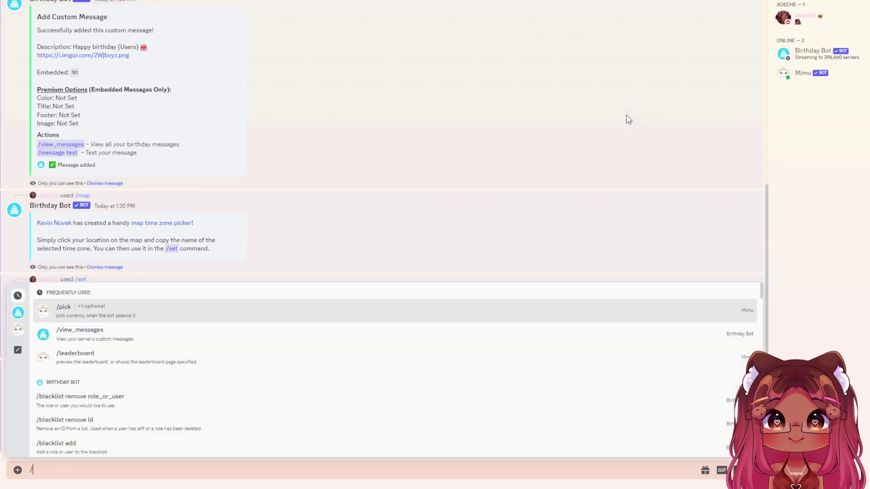
{"action": "type", "text": "test"}
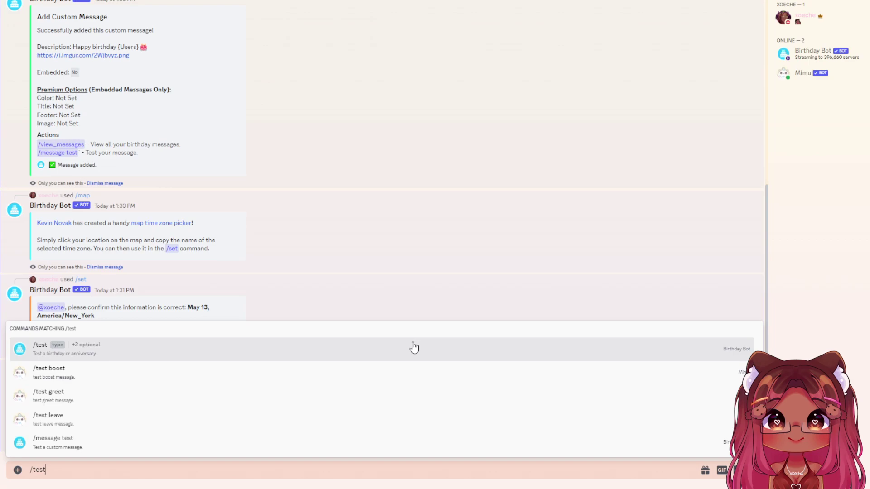
{"action": "left_click", "coordinate": [414, 347]}
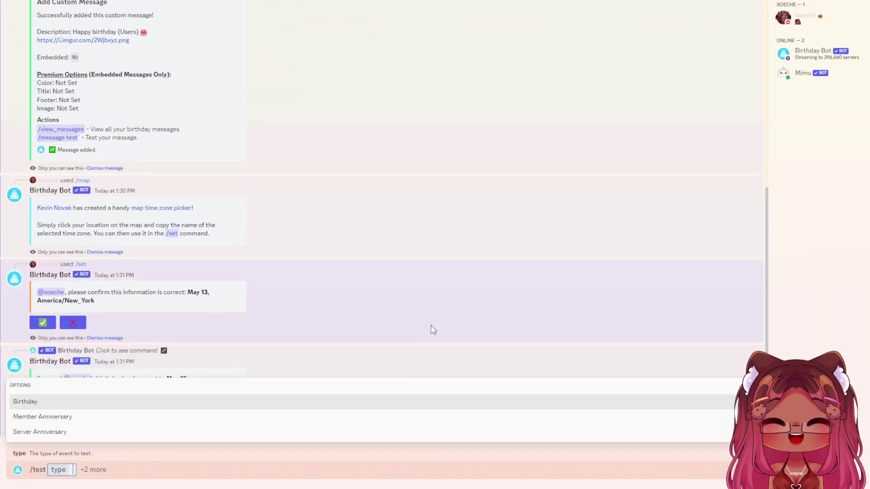
{"action": "left_click", "coordinate": [77, 403]}
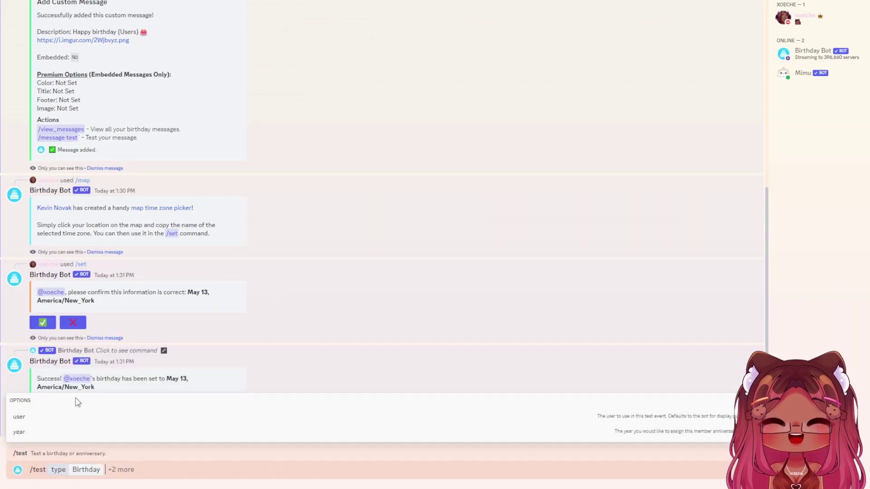
{"action": "left_click", "coordinate": [63, 421]}
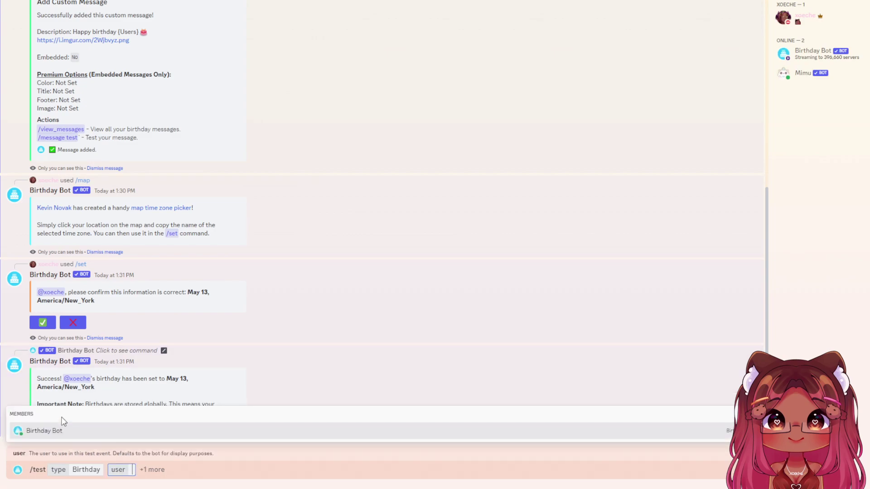
{"action": "left_click", "coordinate": [99, 432]}
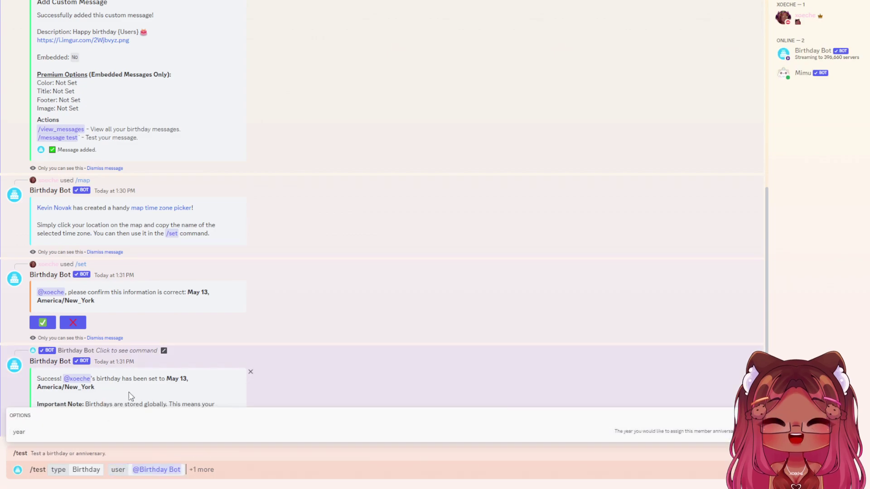
{"action": "key", "text": "Return"}
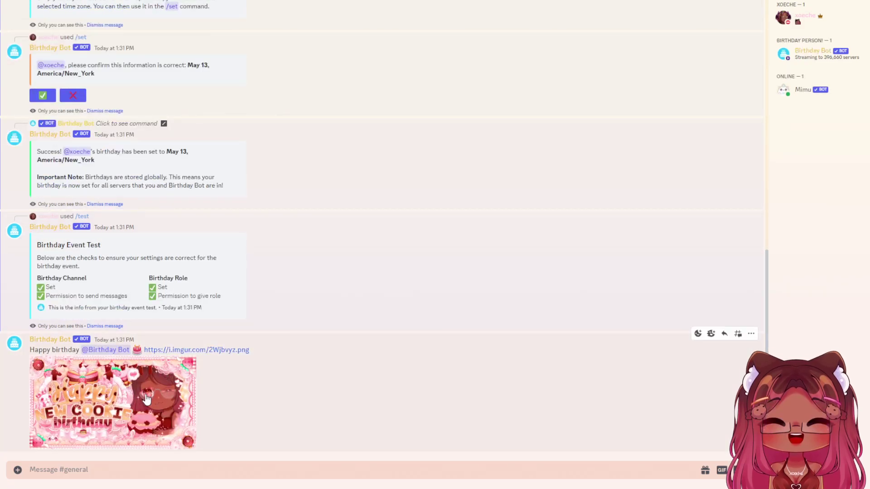
{"action": "left_click", "coordinate": [811, 58]}
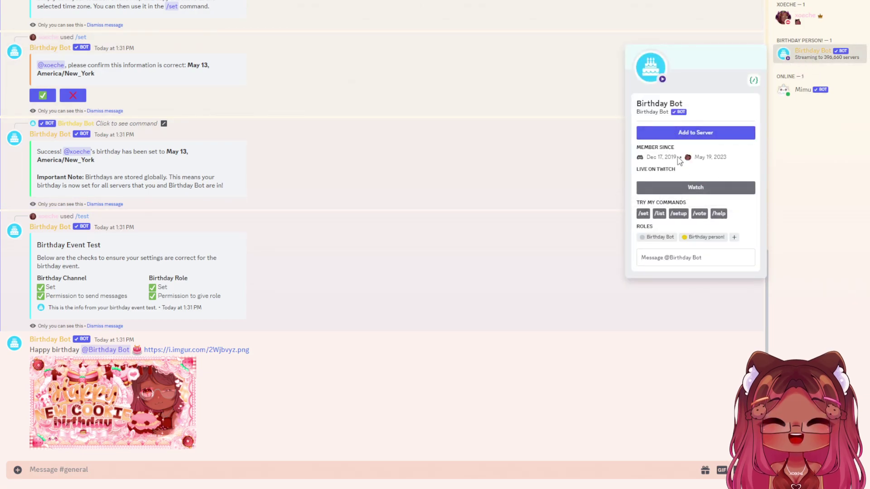
{"action": "left_click", "coordinate": [573, 202]}
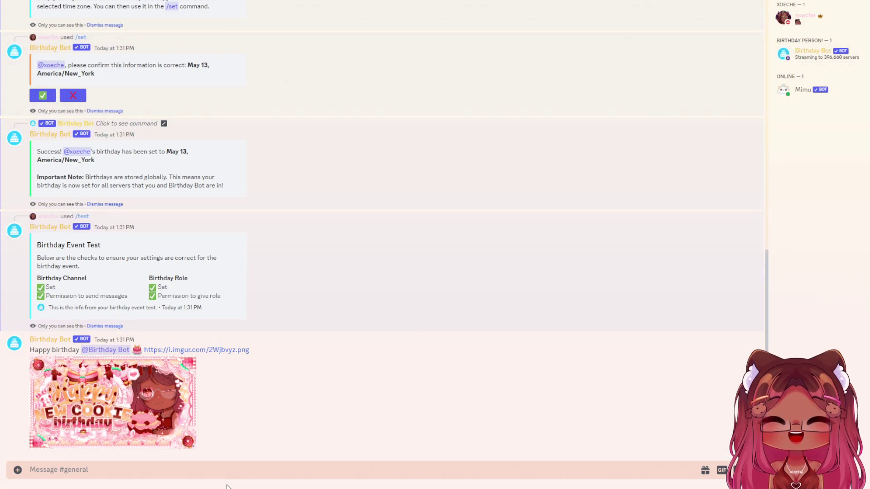